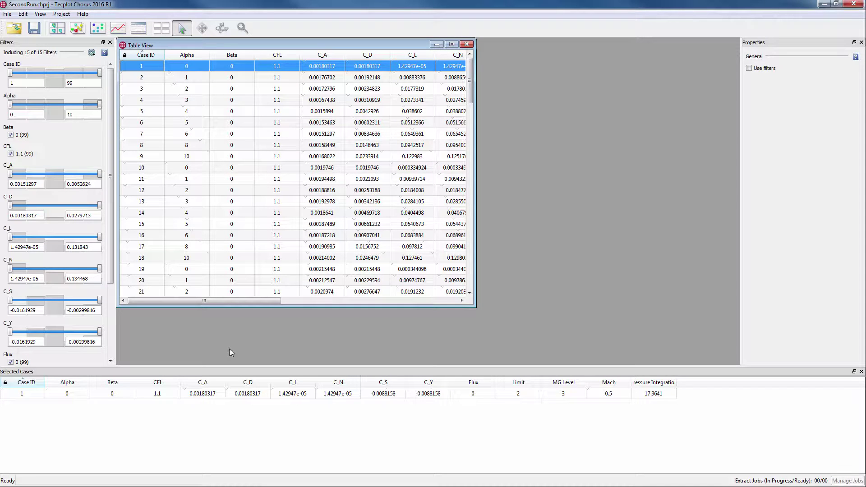
Step: Open case 1's data in Tecplot 360 with View Data from its context menu
{"action": "right_click", "coordinate": [147, 69]}
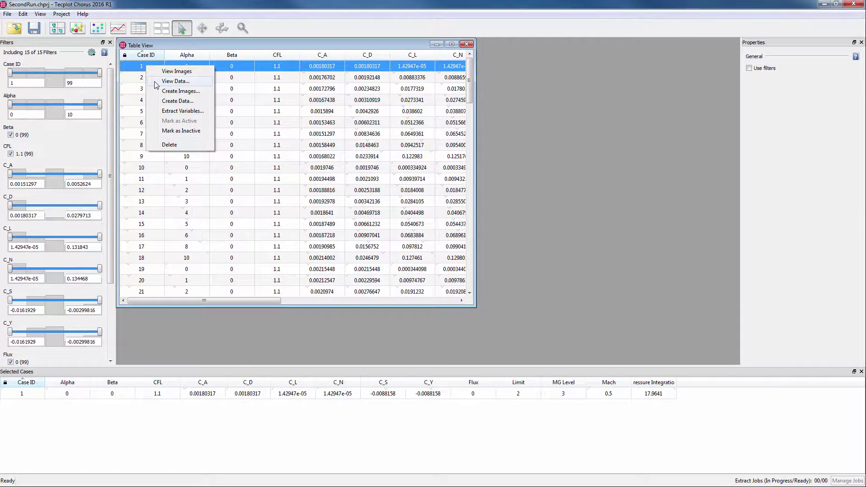
{"action": "left_click", "coordinate": [156, 81]}
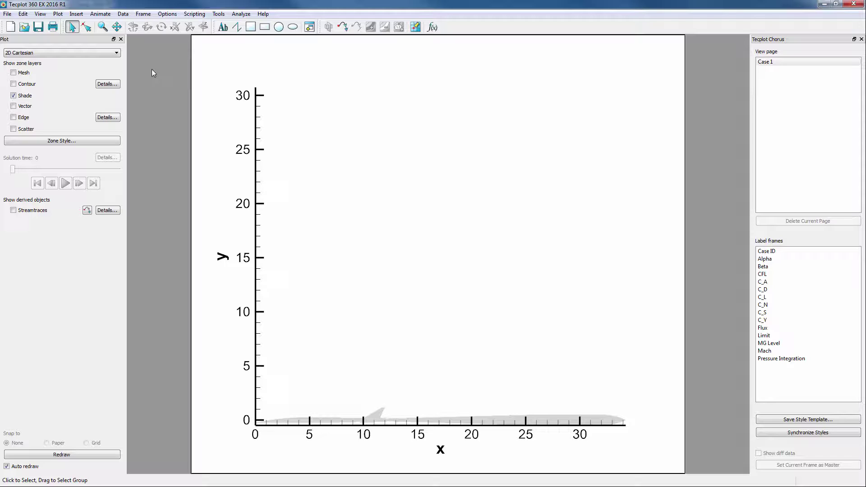
{"action": "left_click", "coordinate": [123, 14]}
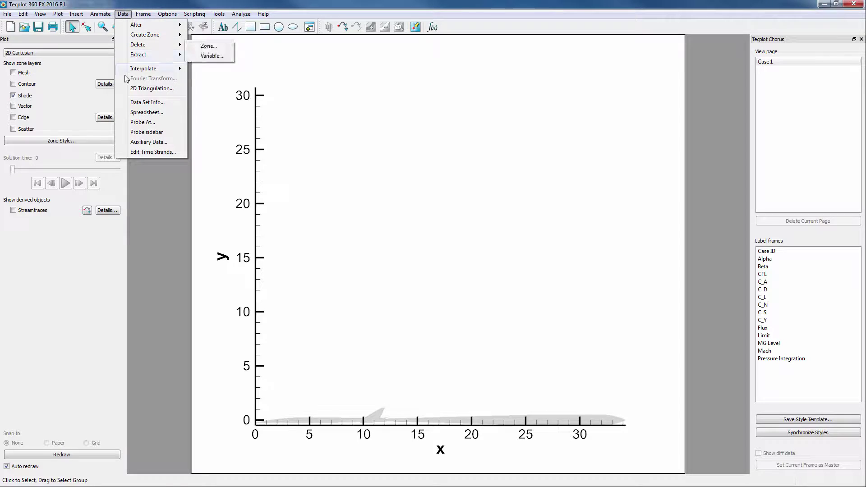
{"action": "left_click", "coordinate": [123, 102]}
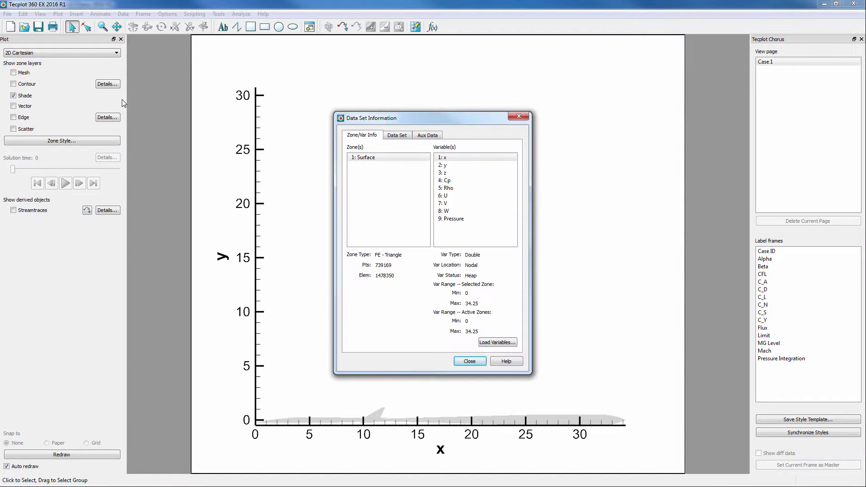
{"action": "left_click", "coordinate": [428, 140]}
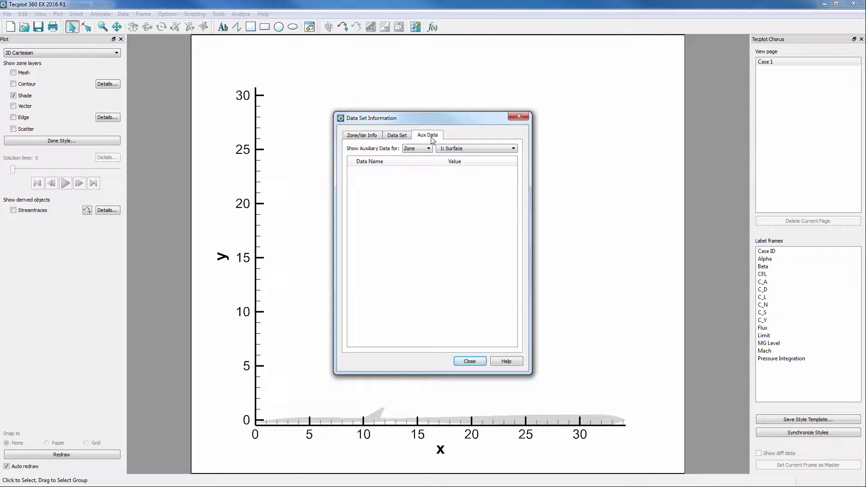
{"action": "left_click", "coordinate": [422, 149]}
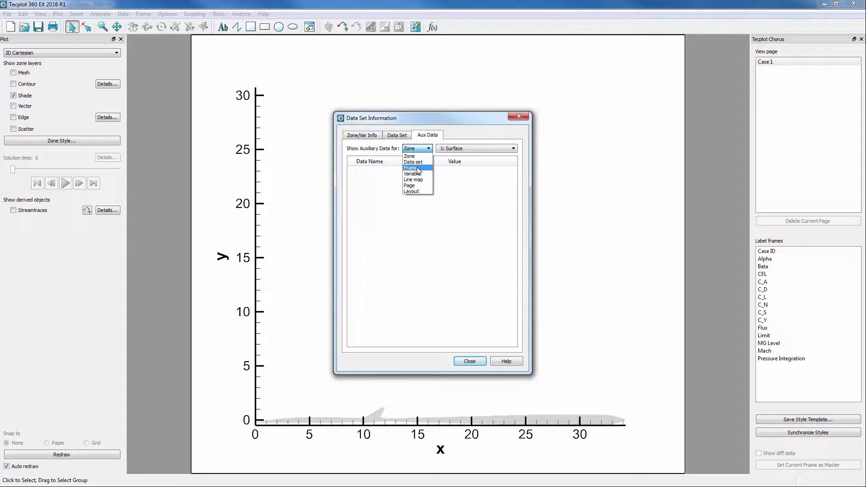
{"action": "left_click", "coordinate": [419, 169]}
{"action": "left_click_drag", "start_coordinate": [394, 161], "coordinate": [436, 166]}
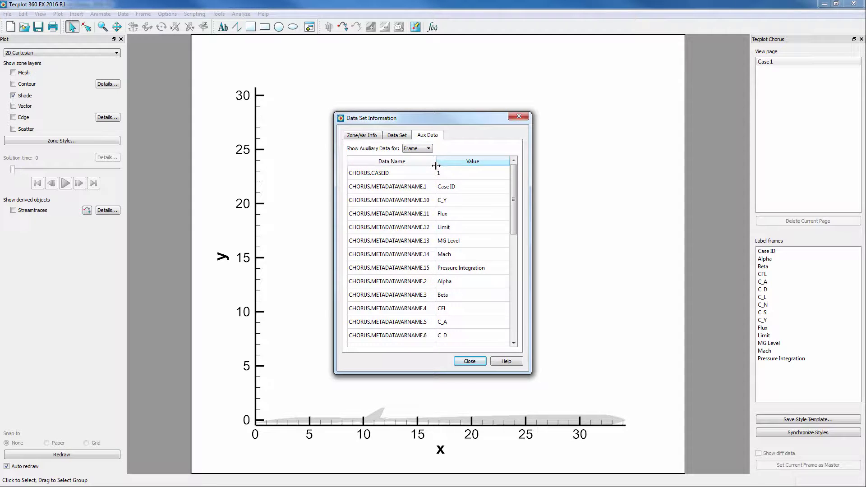
{"action": "scroll", "coordinate": [426, 183], "scroll_direction": "down", "scroll_amount": 5}
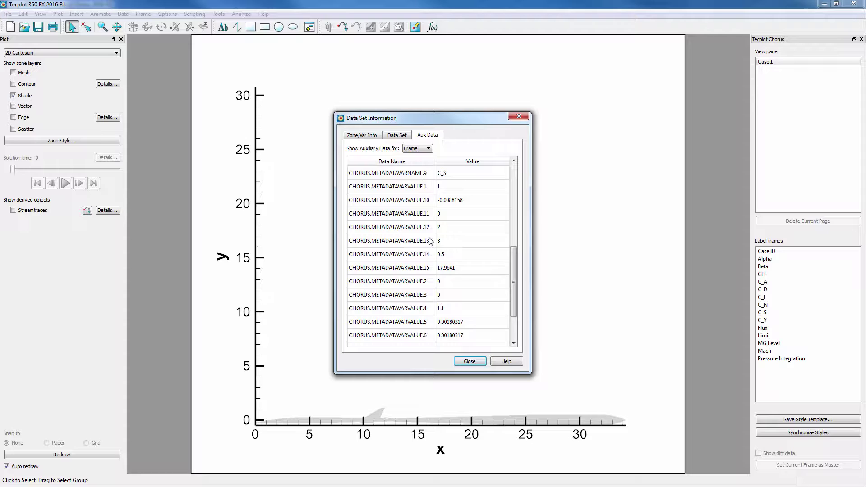
{"action": "left_click", "coordinate": [470, 361]}
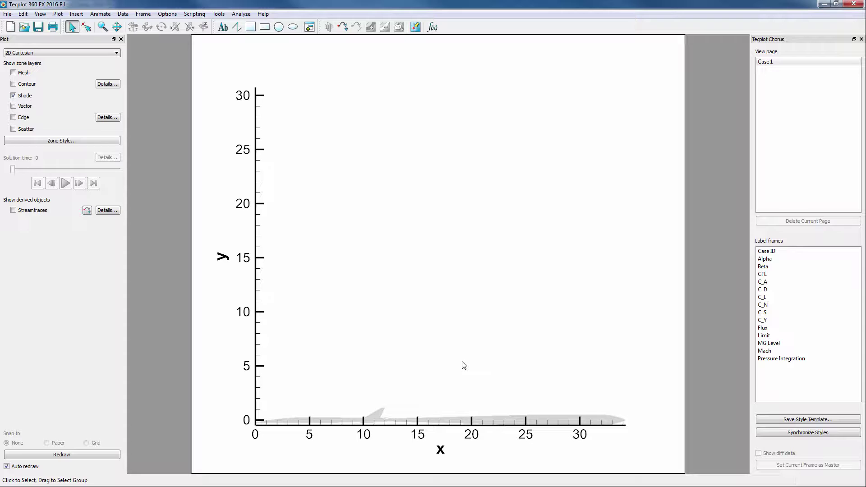
Step: Start a new macro recording from Scripting and name the macro file Integrate
{"action": "left_click", "coordinate": [191, 17]}
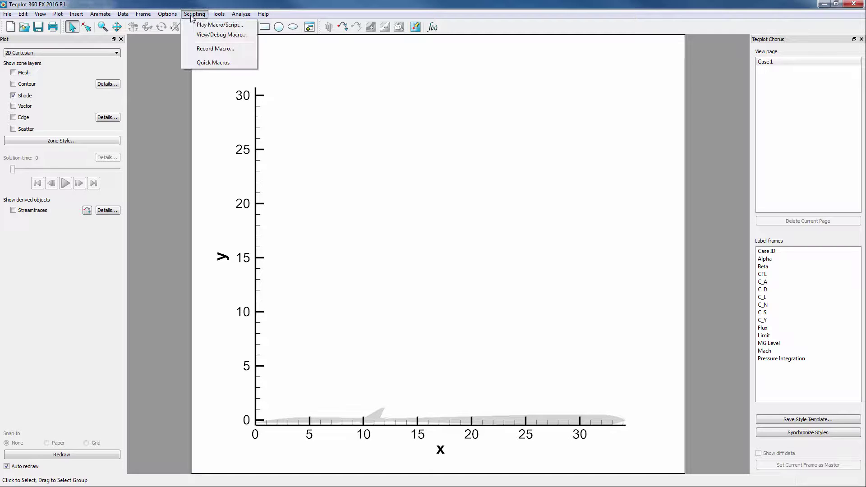
{"action": "left_click", "coordinate": [187, 49]}
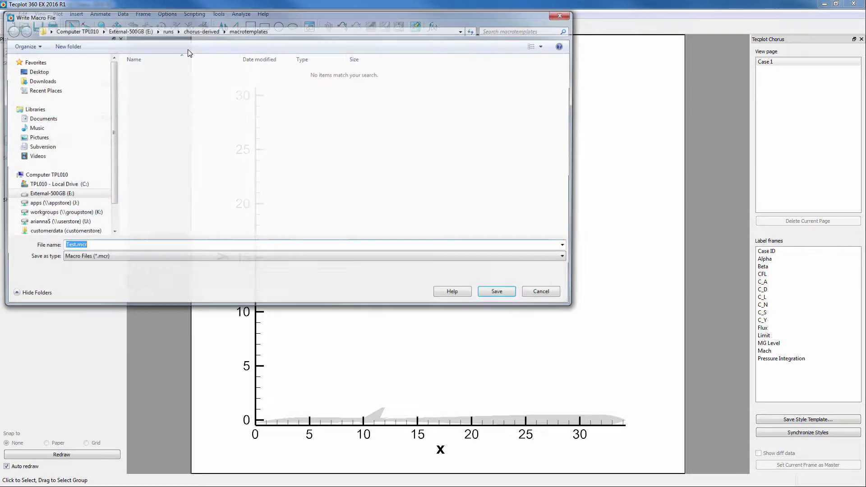
{"action": "type", "text": "Integra"}
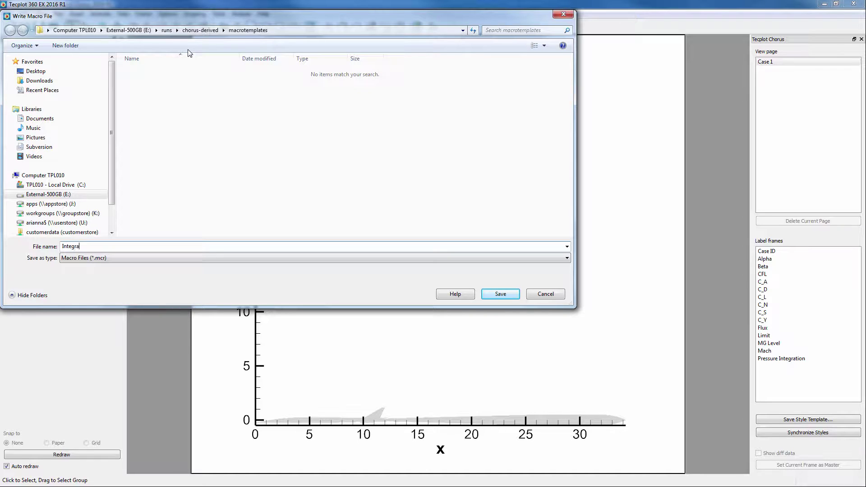
{"action": "type", "text": "te"}
Step: Save the macro file to begin recording, and pick Pressure as the integration scalar variable
{"action": "left_click", "coordinate": [492, 297]}
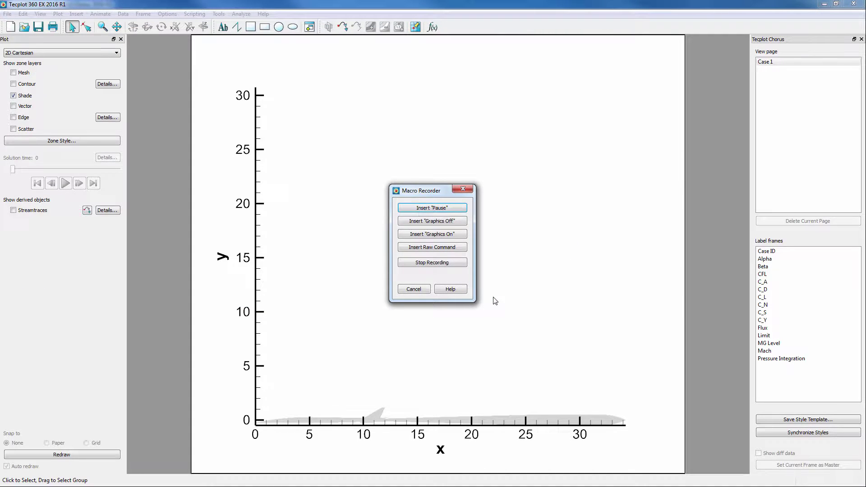
{"action": "left_click", "coordinate": [241, 14]}
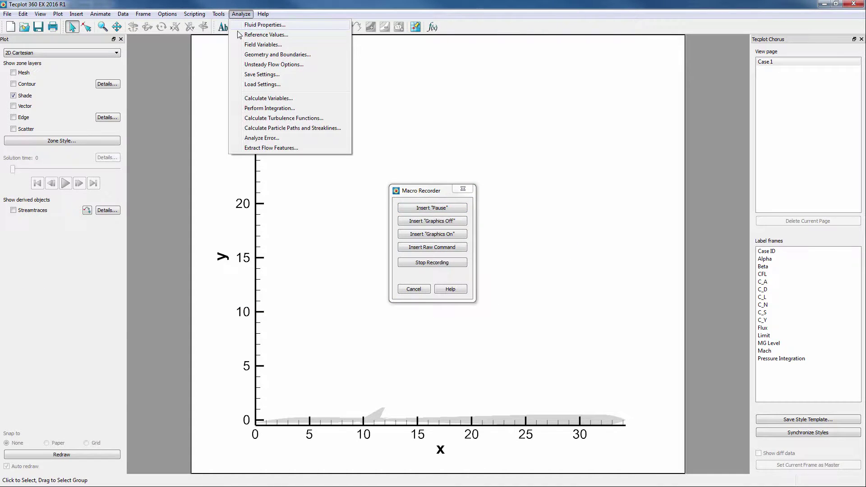
{"action": "left_click", "coordinate": [236, 109]}
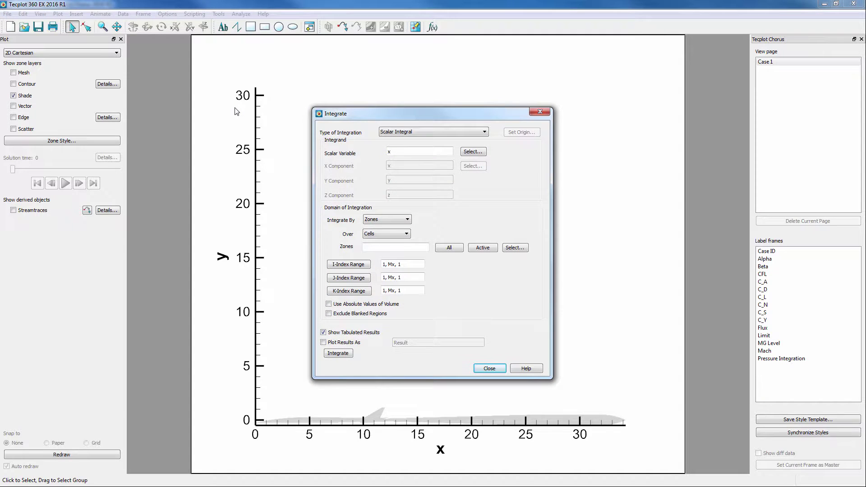
{"action": "left_click", "coordinate": [472, 152]}
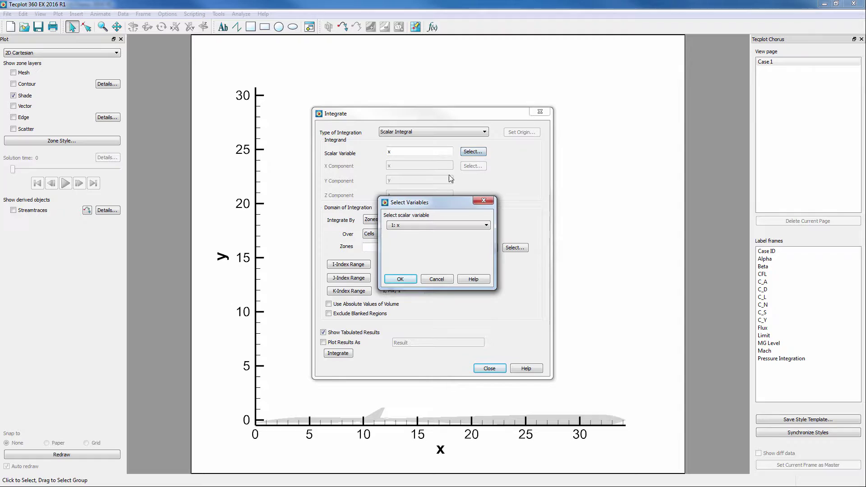
{"action": "left_click", "coordinate": [440, 225]}
{"action": "left_click", "coordinate": [420, 280]}
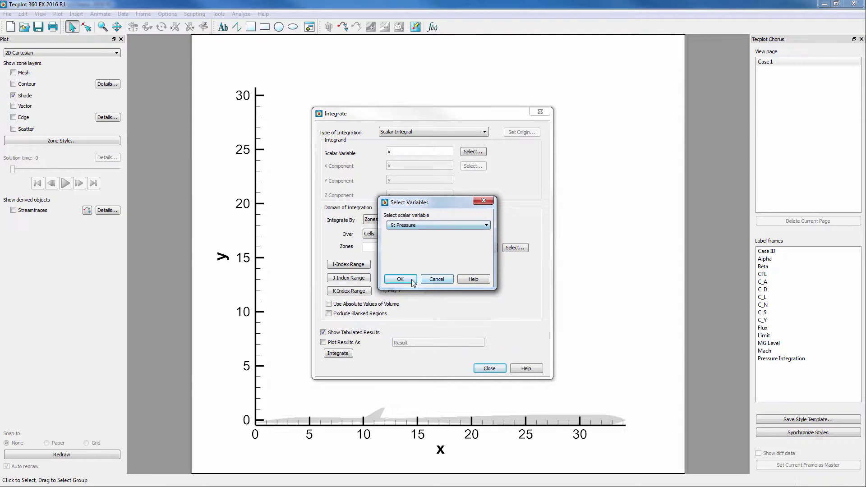
{"action": "left_click", "coordinate": [402, 278]}
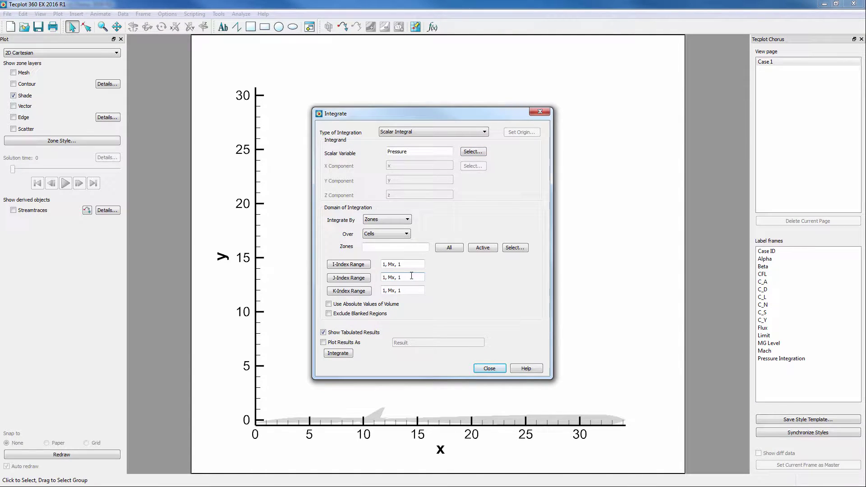
Step: Integrate Pressure over all zones, giving 1.796414e+001, then close the integration dialogs
{"action": "left_click", "coordinate": [441, 250]}
{"action": "left_click", "coordinate": [342, 354]}
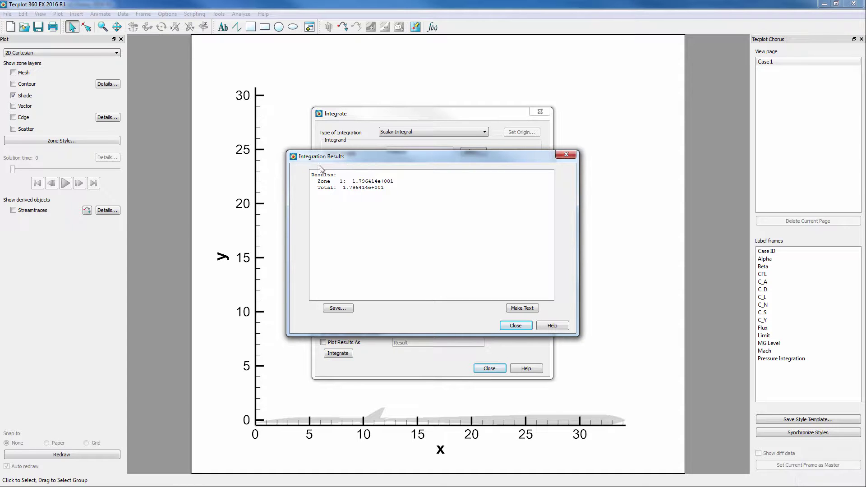
{"action": "left_click", "coordinate": [506, 327]}
{"action": "left_click", "coordinate": [494, 369]}
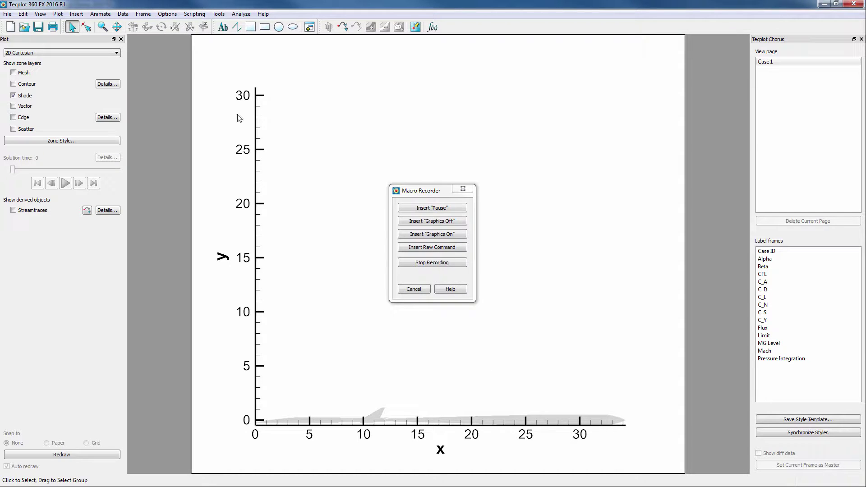
Step: Confirm the Aux Data total 17.9641394524699 in Data Set Info, then stop macro recording
{"action": "left_click", "coordinate": [129, 15]}
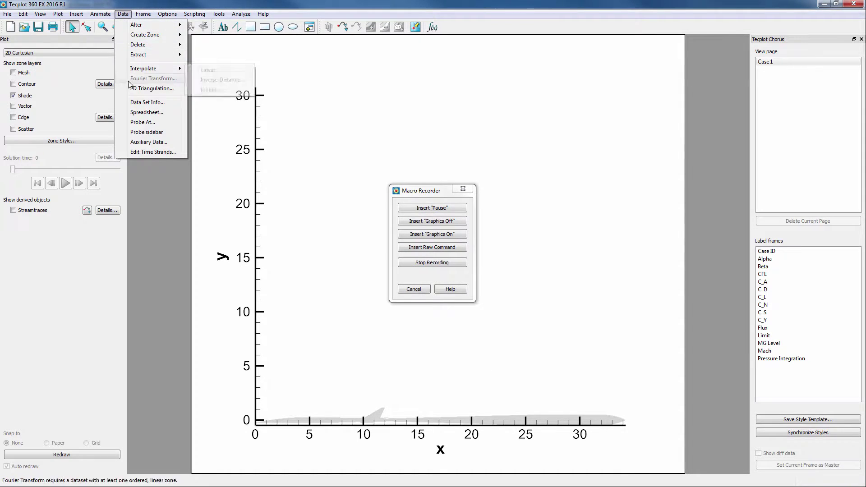
{"action": "left_click", "coordinate": [140, 102]}
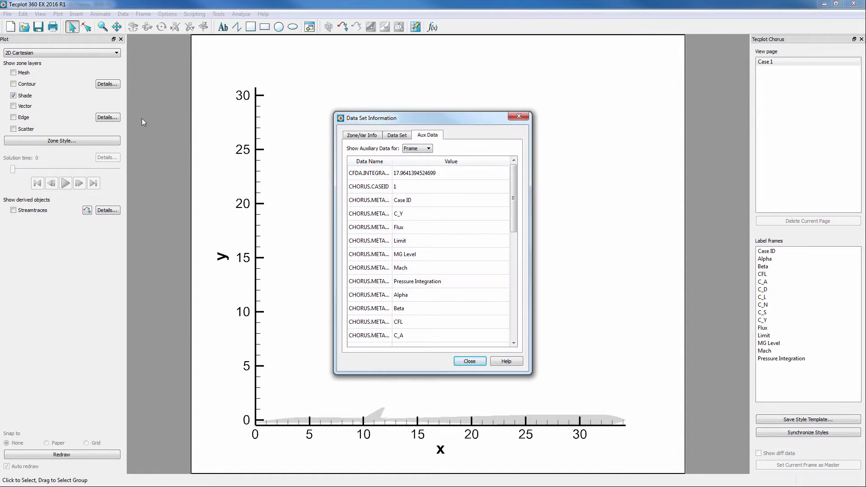
{"action": "left_click", "coordinate": [384, 175]}
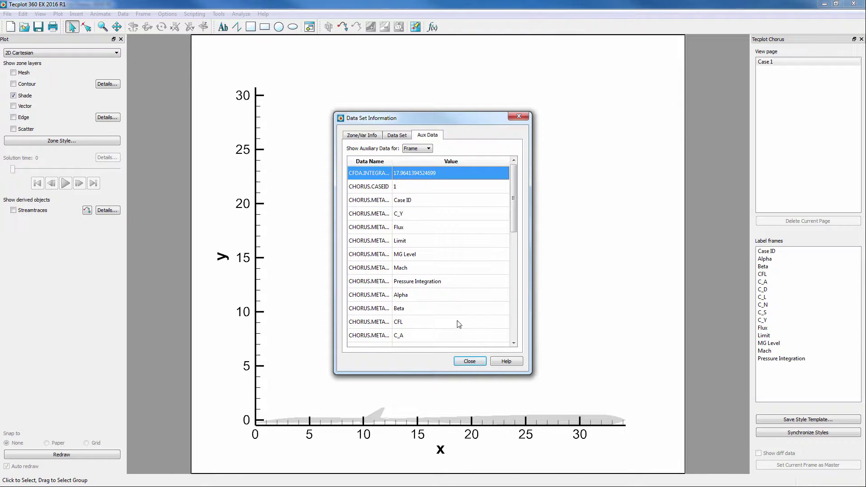
{"action": "left_click", "coordinate": [469, 361]}
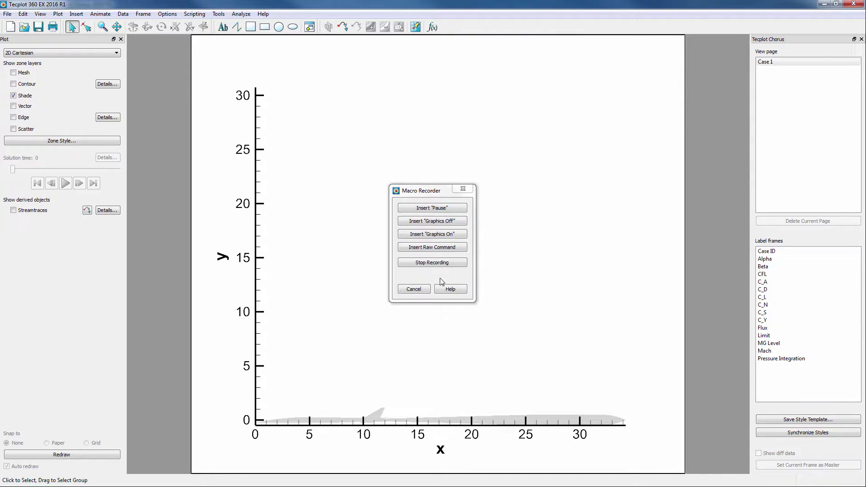
{"action": "left_click", "coordinate": [438, 263]}
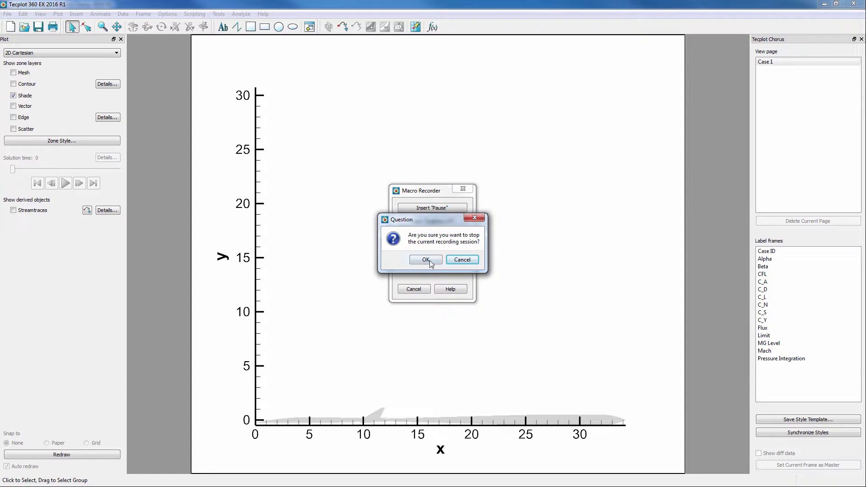
{"action": "left_click", "coordinate": [430, 261]}
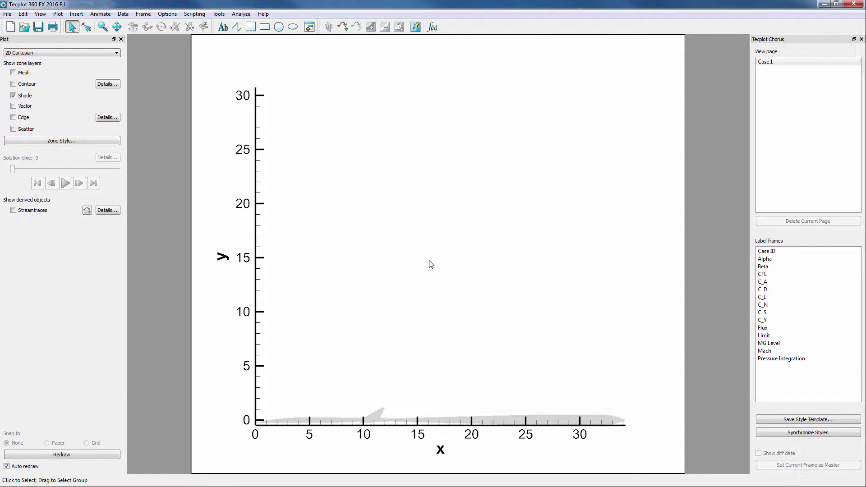
Step: In Chorus, select all cases and run Extract Variables with the Integrate.mcr macro
{"action": "key", "text": "alt+Tab"}
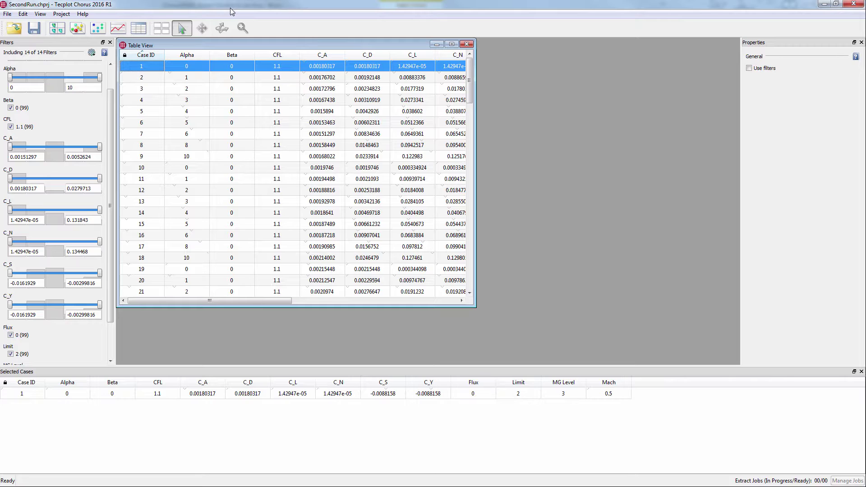
{"action": "key", "text": "ctrl+a"}
{"action": "right_click", "coordinate": [160, 67]}
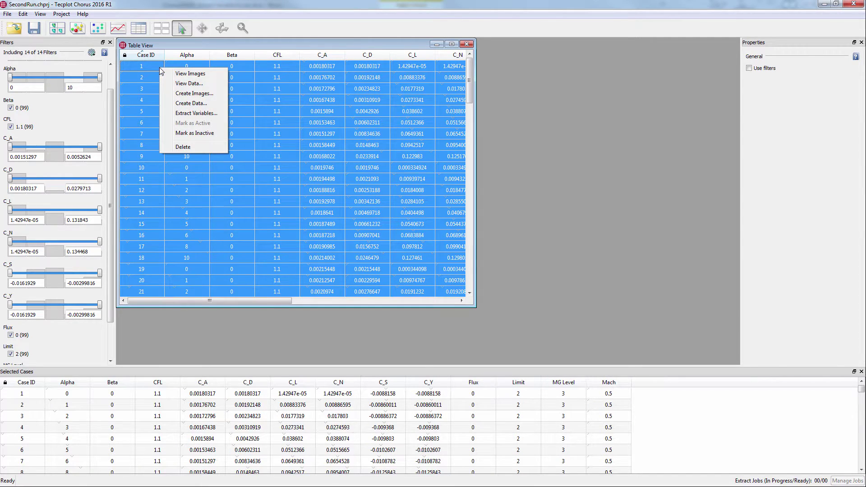
{"action": "left_click", "coordinate": [167, 113]}
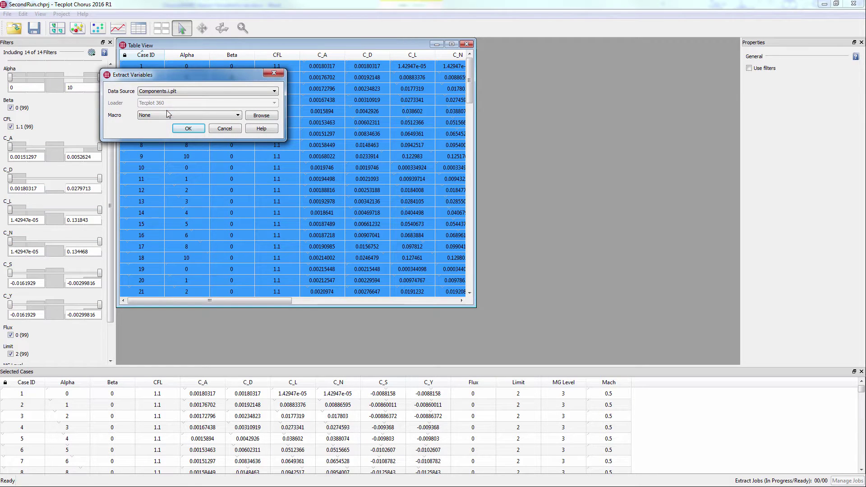
{"action": "left_click", "coordinate": [199, 115]}
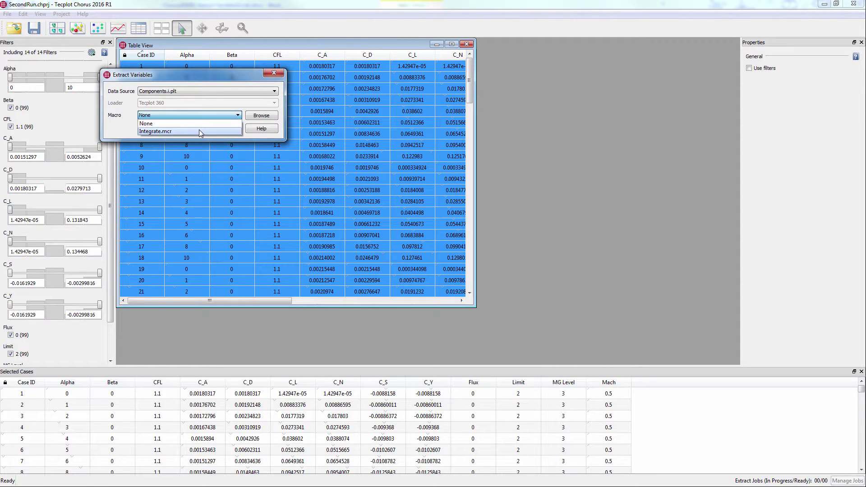
{"action": "left_click", "coordinate": [199, 131]}
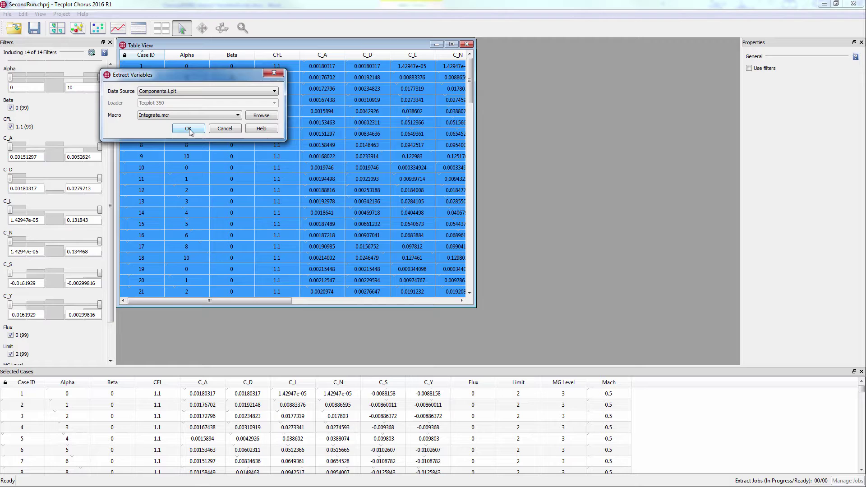
{"action": "left_click", "coordinate": [189, 130]}
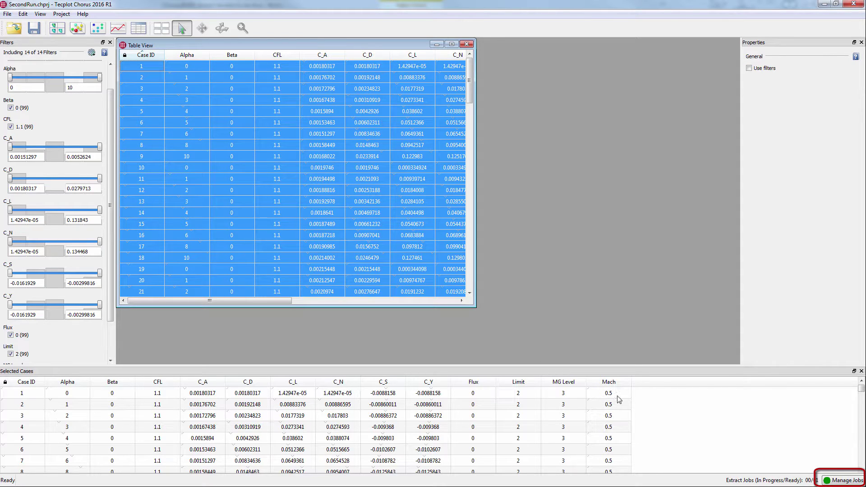
Step: Deposit the finished extraction job as a new column with display name 'Pressure Integration'
{"action": "left_click", "coordinate": [842, 481]}
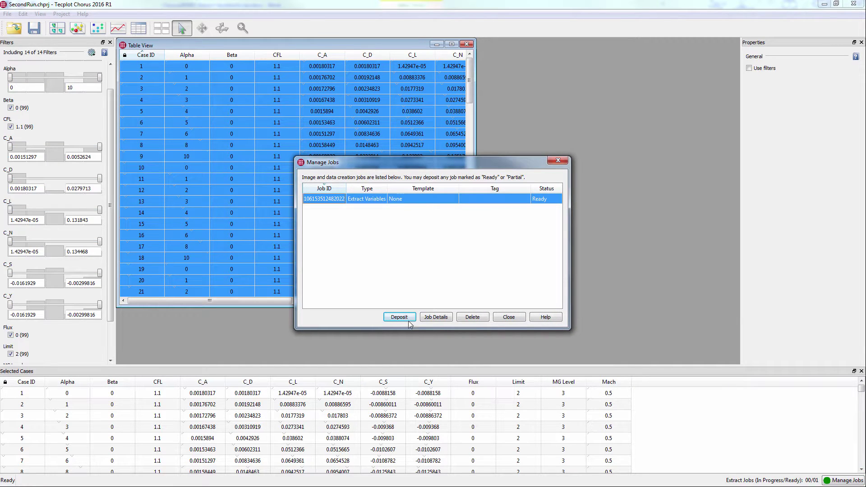
{"action": "left_click", "coordinate": [408, 318]}
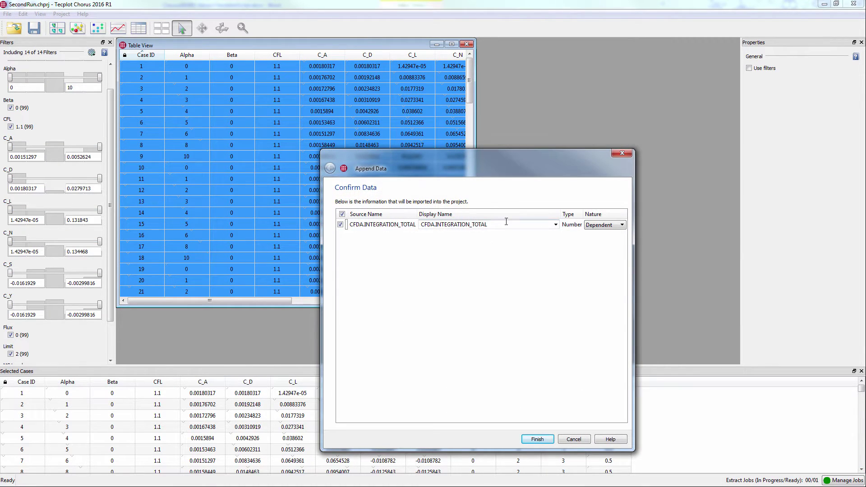
{"action": "key", "text": "Tab"}
{"action": "type", "text": "Pressu"}
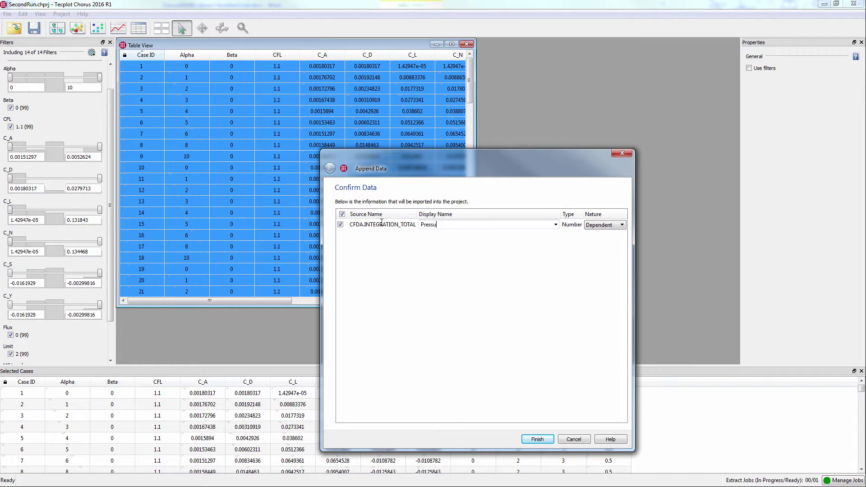
{"action": "type", "text": "re Integration"}
{"action": "left_click", "coordinate": [538, 439]}
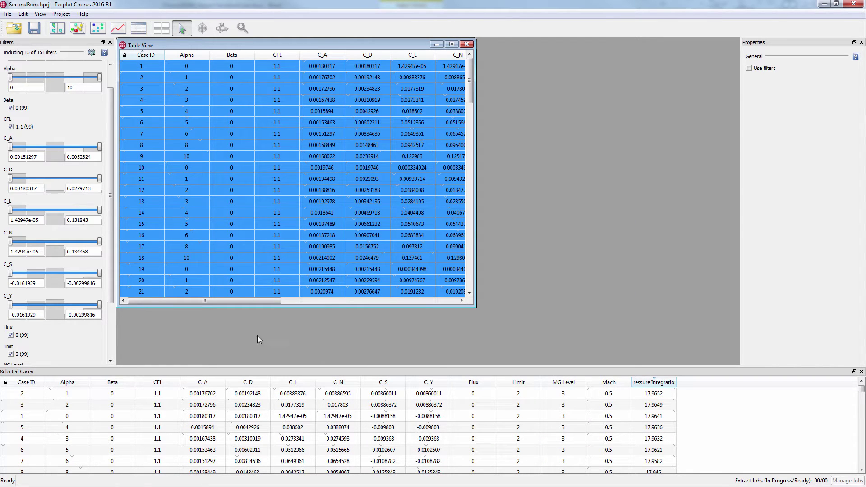
Step: Scroll the table to the Pressure Integration column, widen its header, and select case 1
{"action": "left_click_drag", "start_coordinate": [245, 300], "coordinate": [423, 299]}
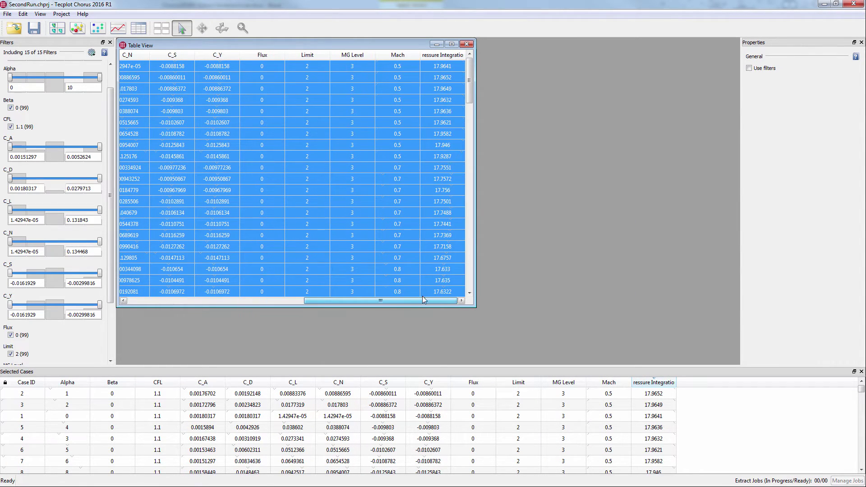
{"action": "left_click_drag", "start_coordinate": [464, 56], "coordinate": [470, 56]}
{"action": "left_click", "coordinate": [462, 67]}
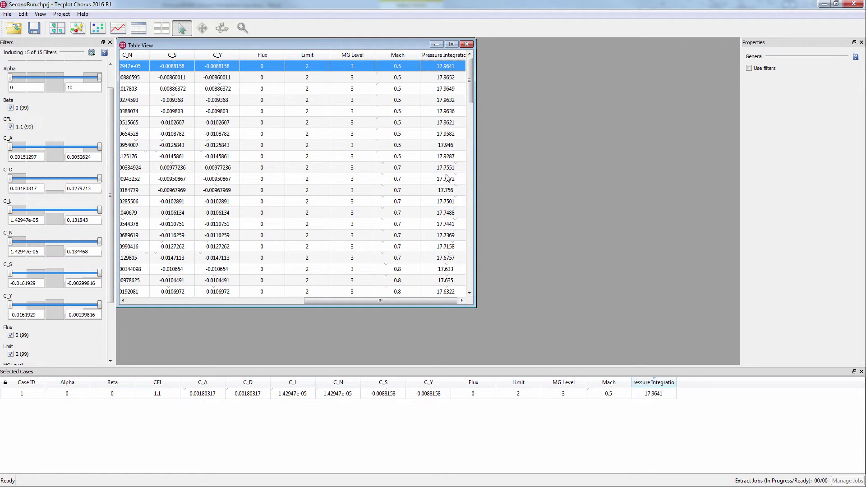
Step: Create a 2D scatter plot with Pressure Integration on the Y-axis against Alpha
{"action": "left_click", "coordinate": [97, 29]}
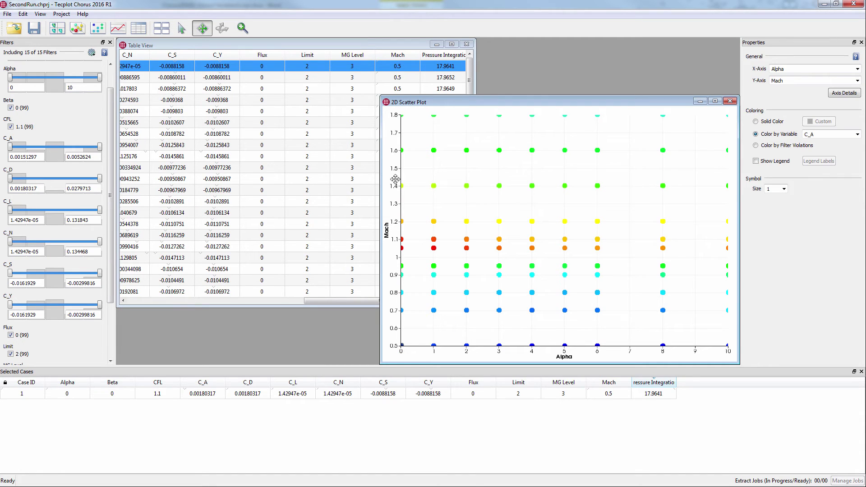
{"action": "left_click", "coordinate": [856, 82]}
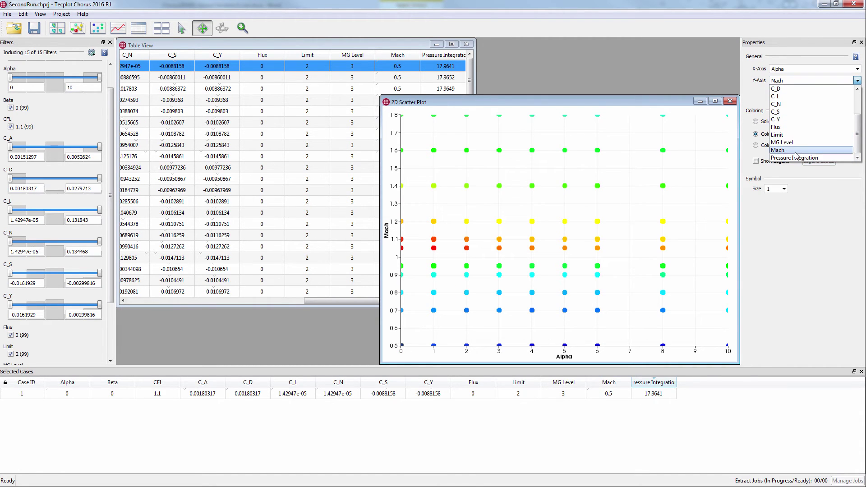
{"action": "left_click", "coordinate": [798, 162]}
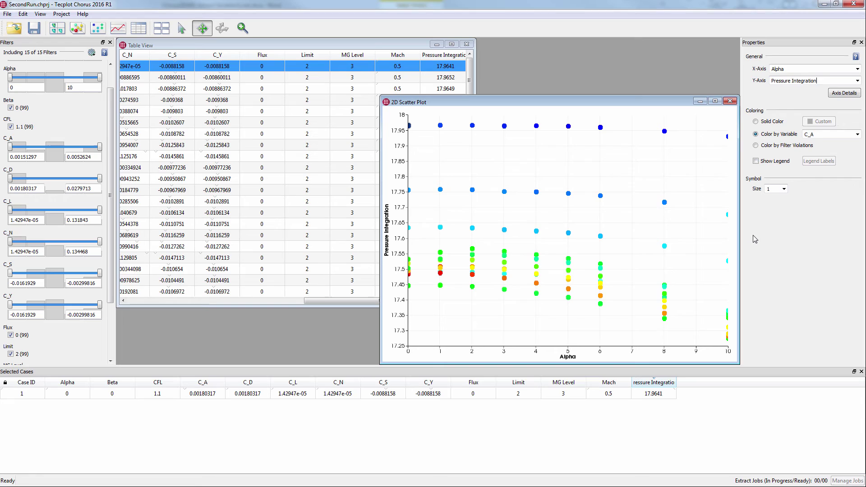